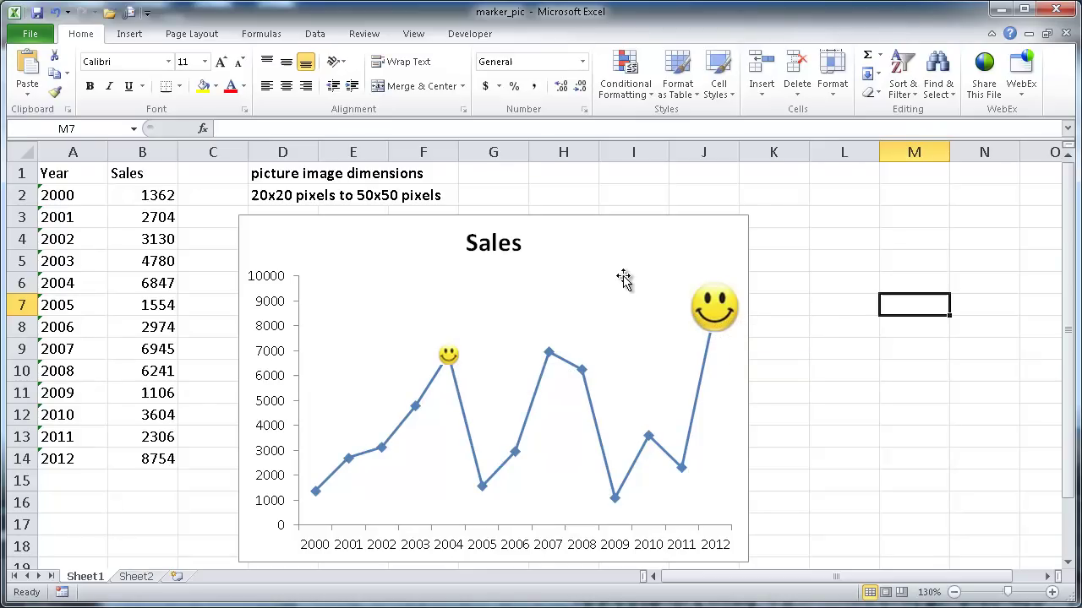
Step: Delete the old chart and insert a Line with Markers chart of the Sales data beside it
click(645, 218)
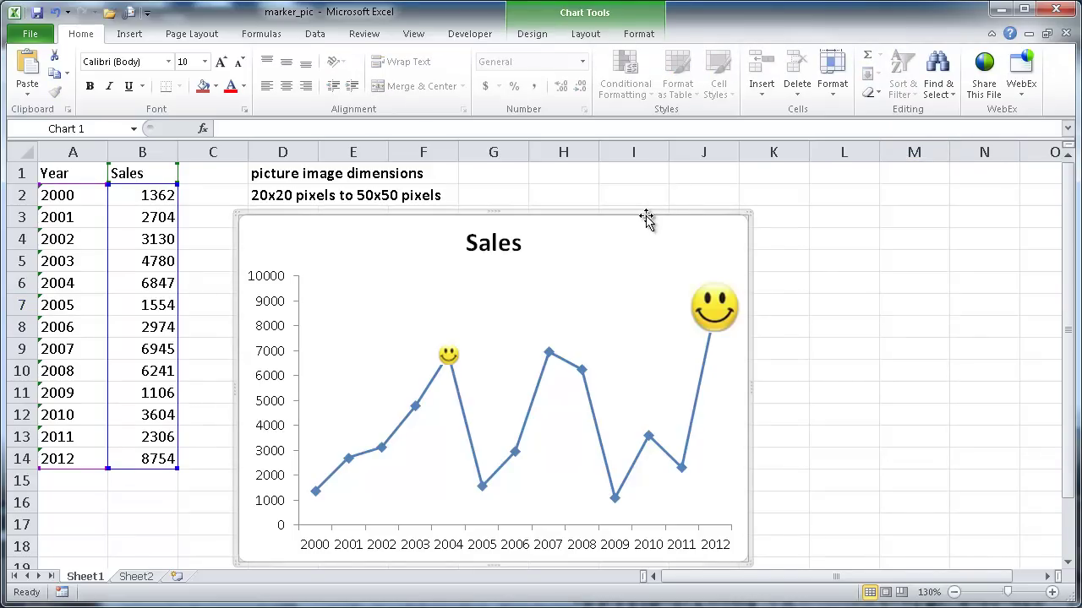
key(Delete)
click(131, 285)
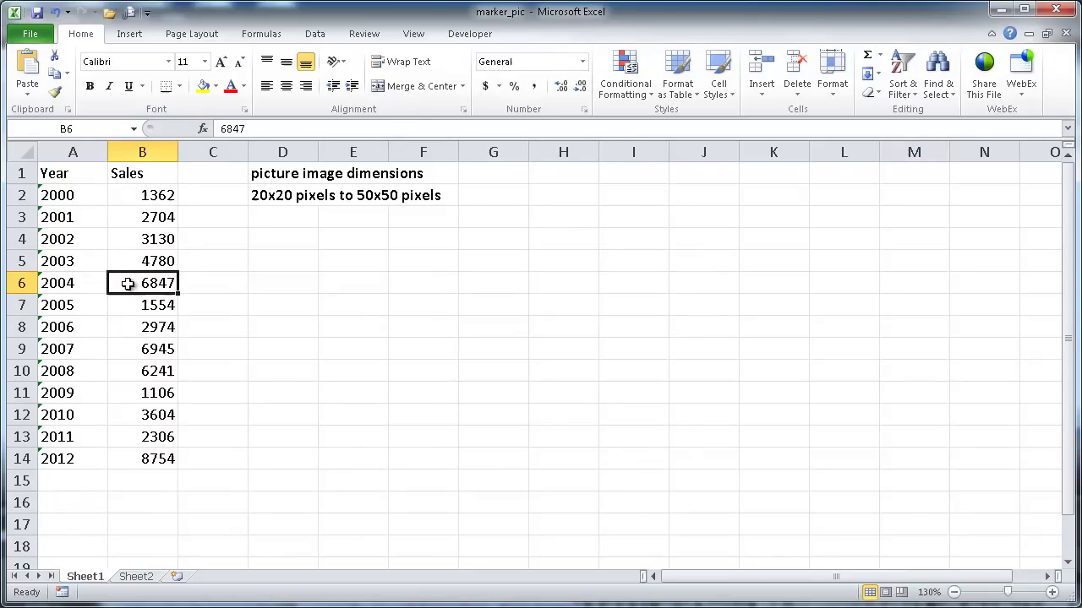
click(129, 33)
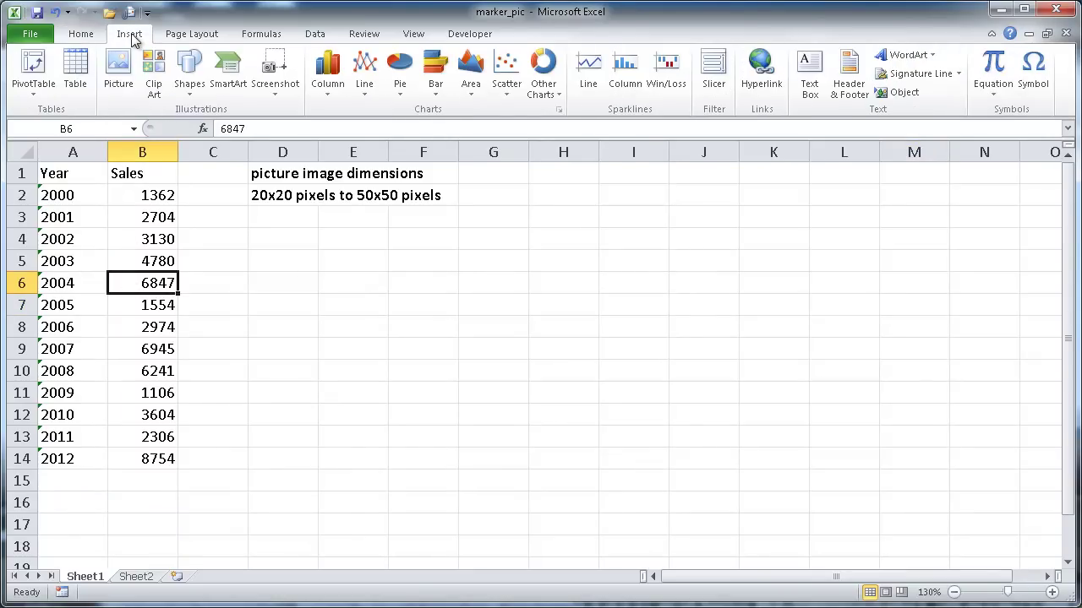
click(364, 76)
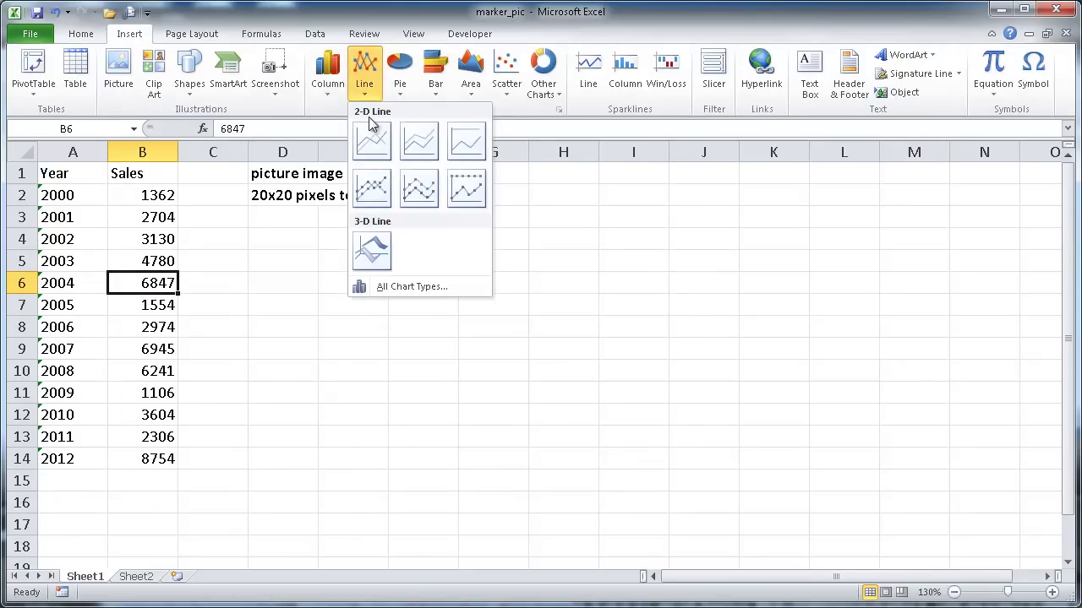
click(373, 191)
drag(442, 219, 391, 228)
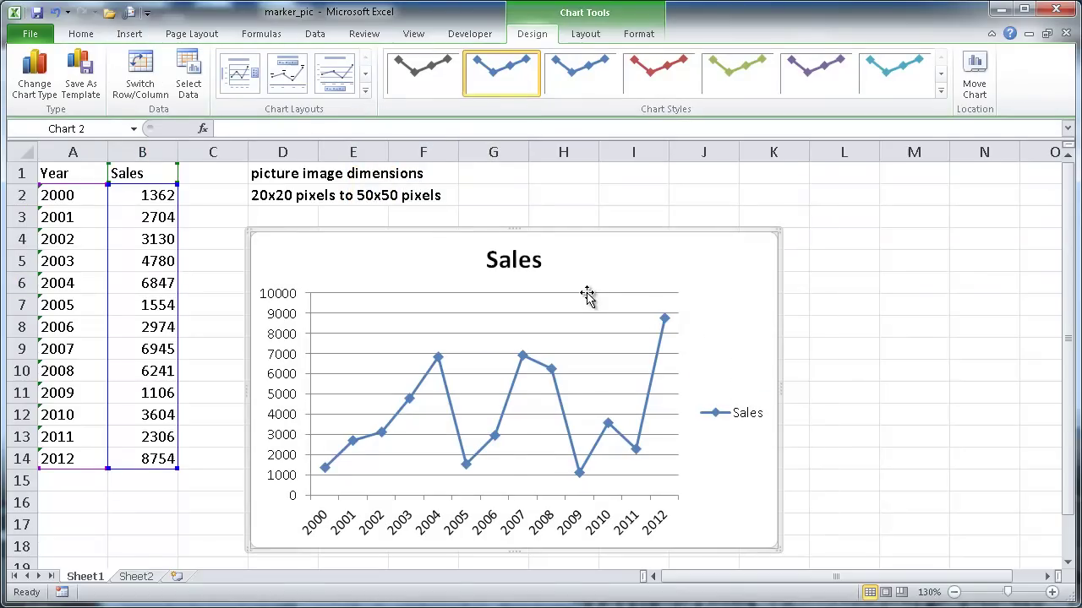
Step: Remove the chart's Sales legend and its horizontal gridlines
click(712, 402)
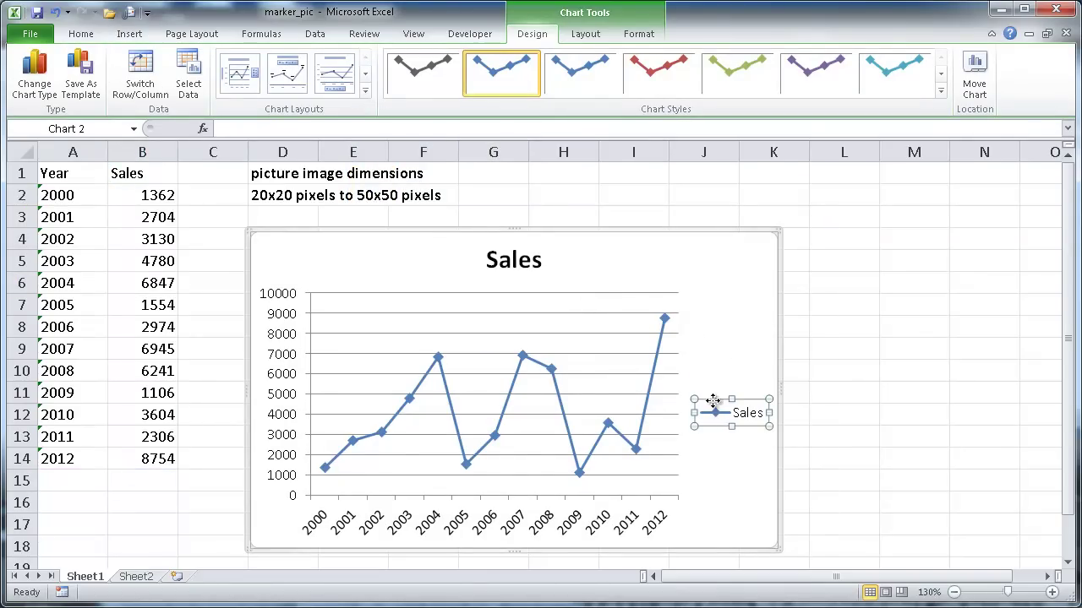
key(Delete)
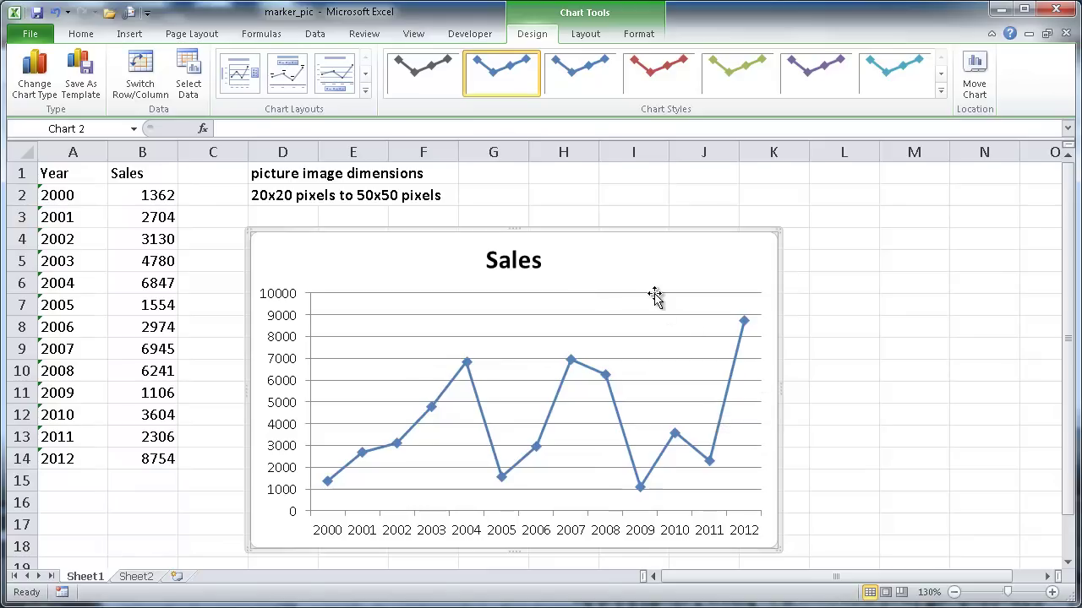
click(655, 294)
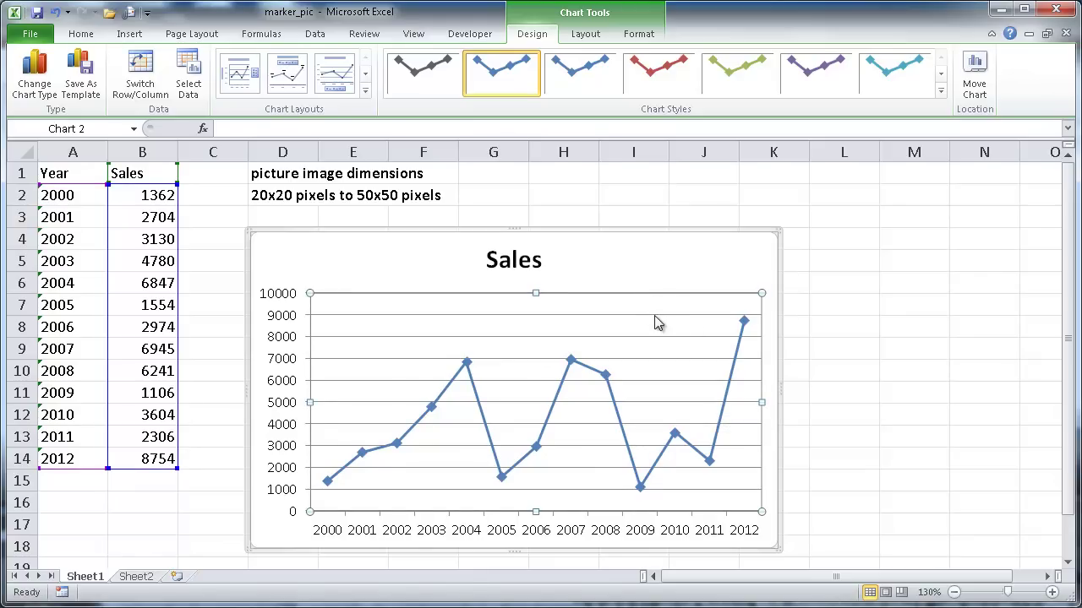
click(655, 316)
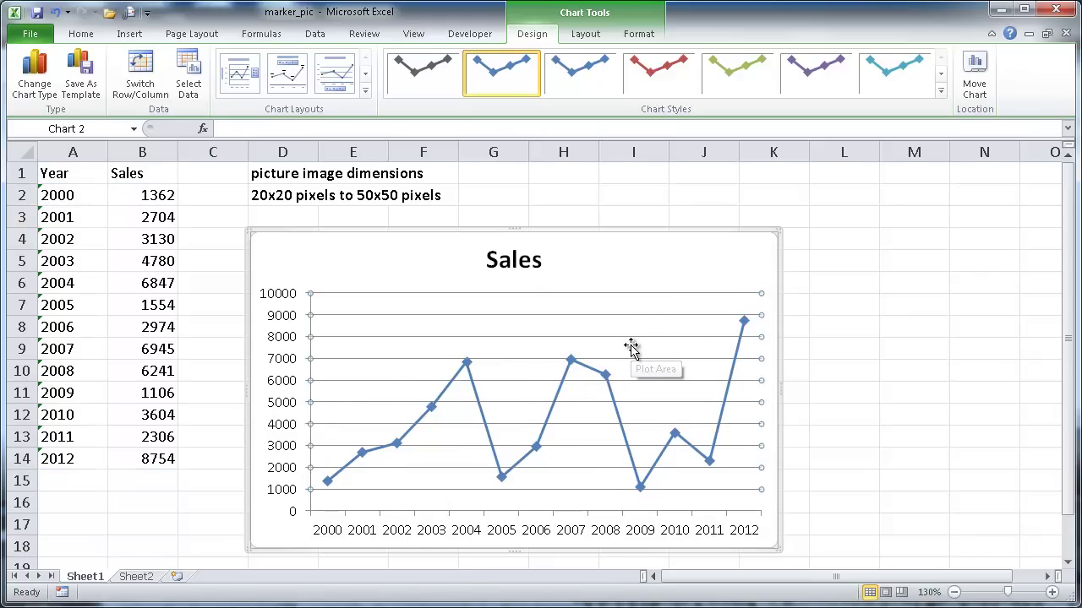
key(Delete)
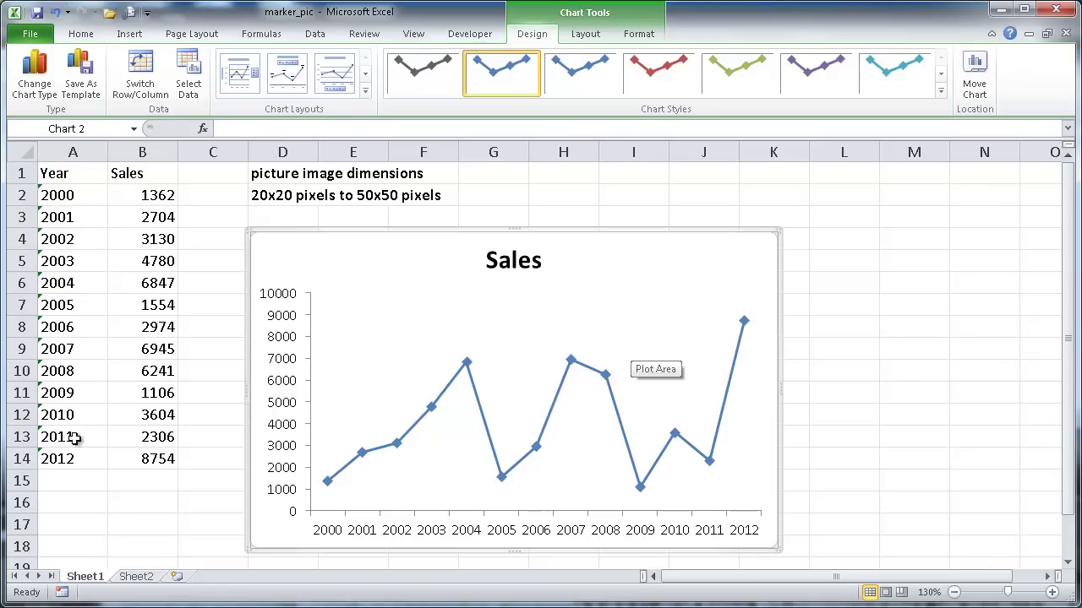
Step: Copy the 20x20 smiley from Sheet2 and paste it onto the Sales series as every marker
click(135, 578)
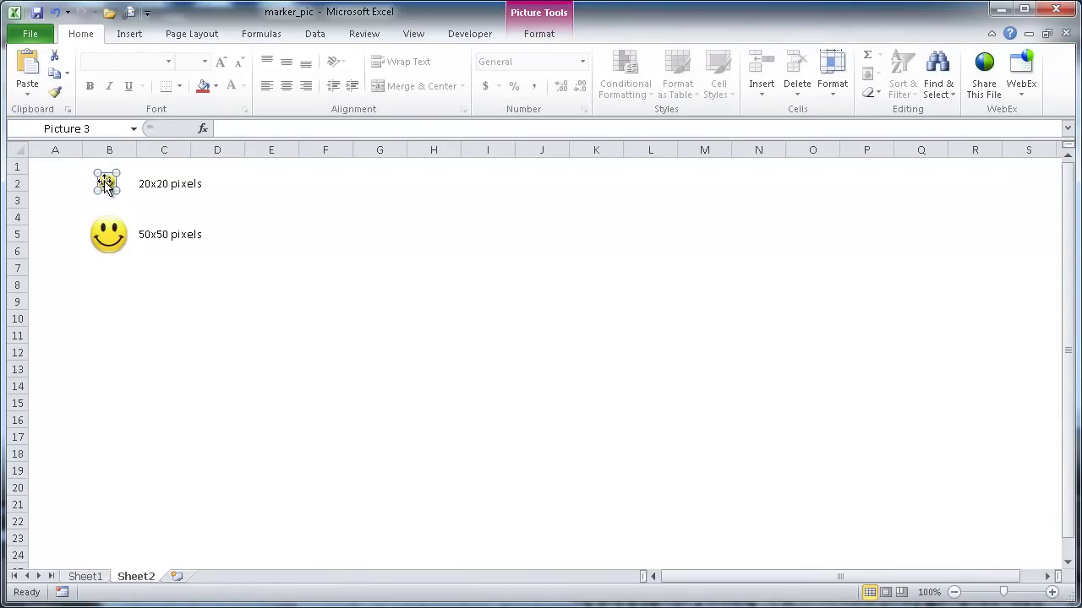
click(137, 287)
click(106, 186)
drag(105, 186, 109, 191)
click(86, 578)
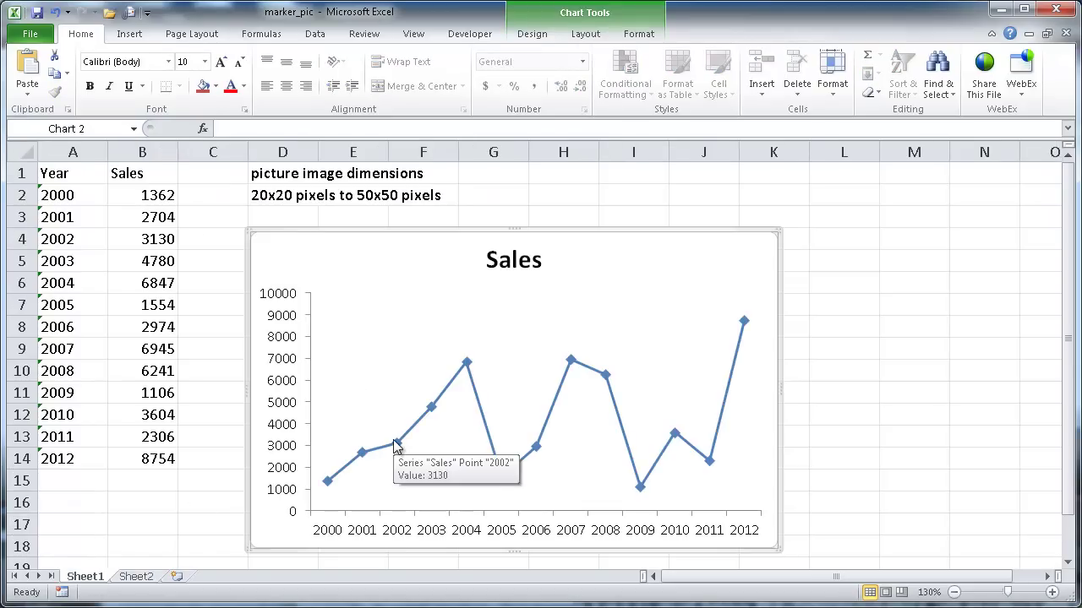
mouse_move(396, 444)
click(398, 446)
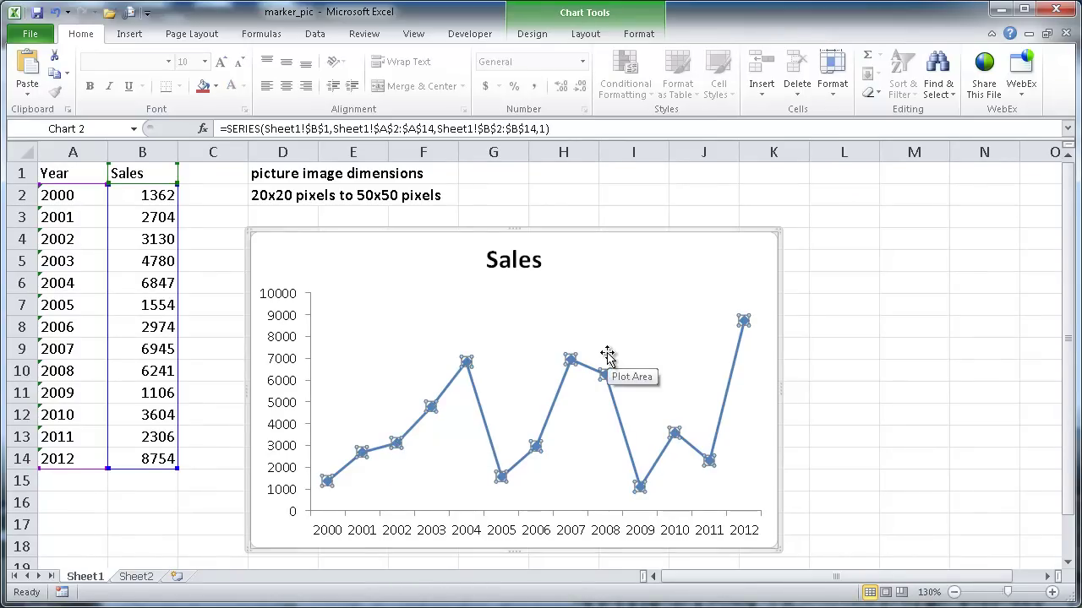
key(ctrl+v)
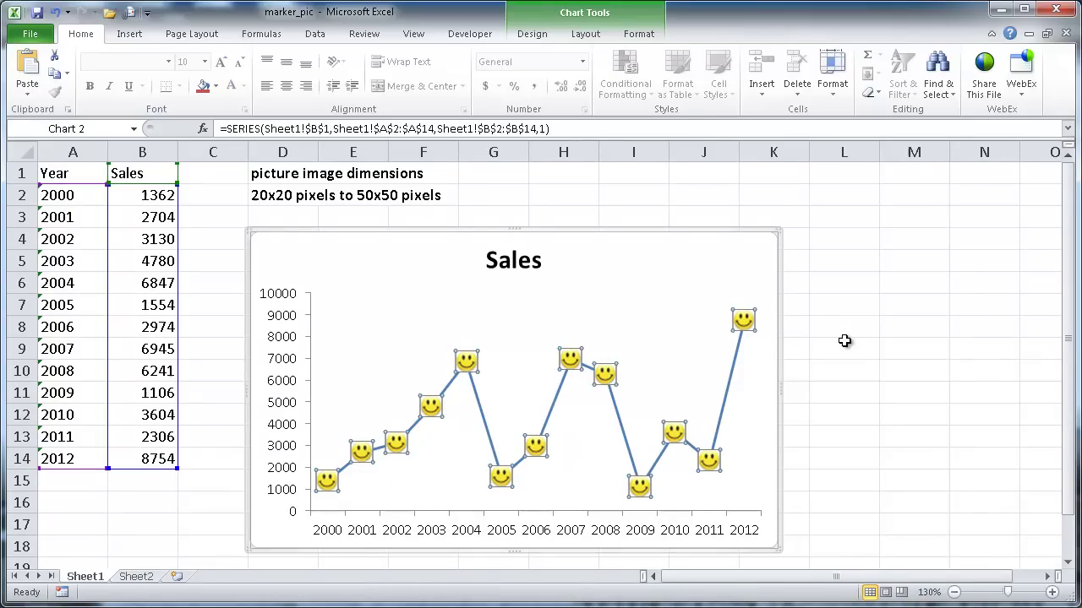
click(844, 340)
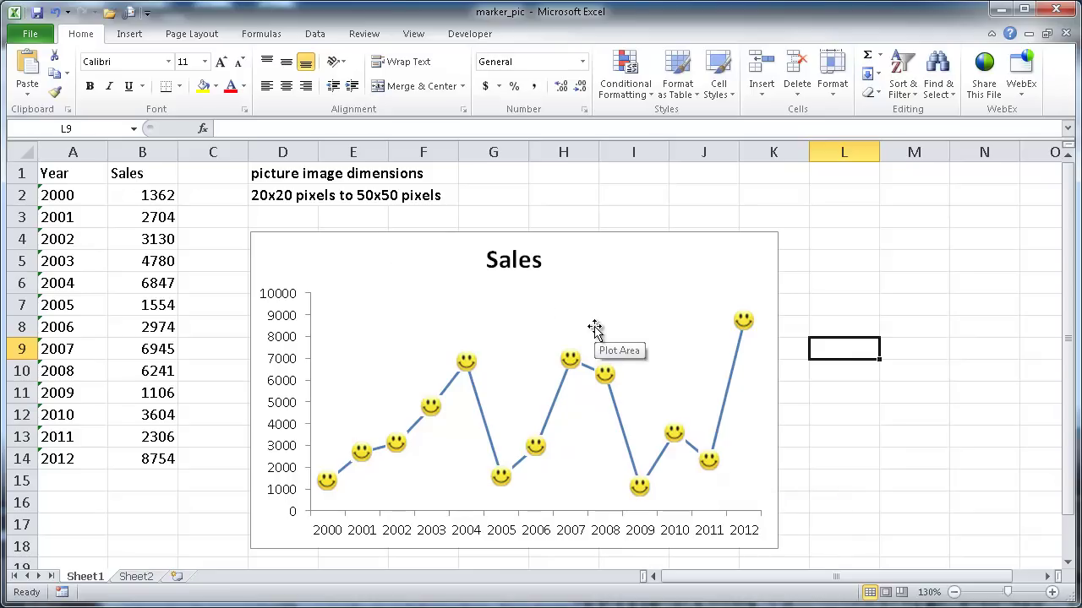
Step: Undo the smiley markers, then paste the smiley onto the 2012 data point only
key(ctrl+z)
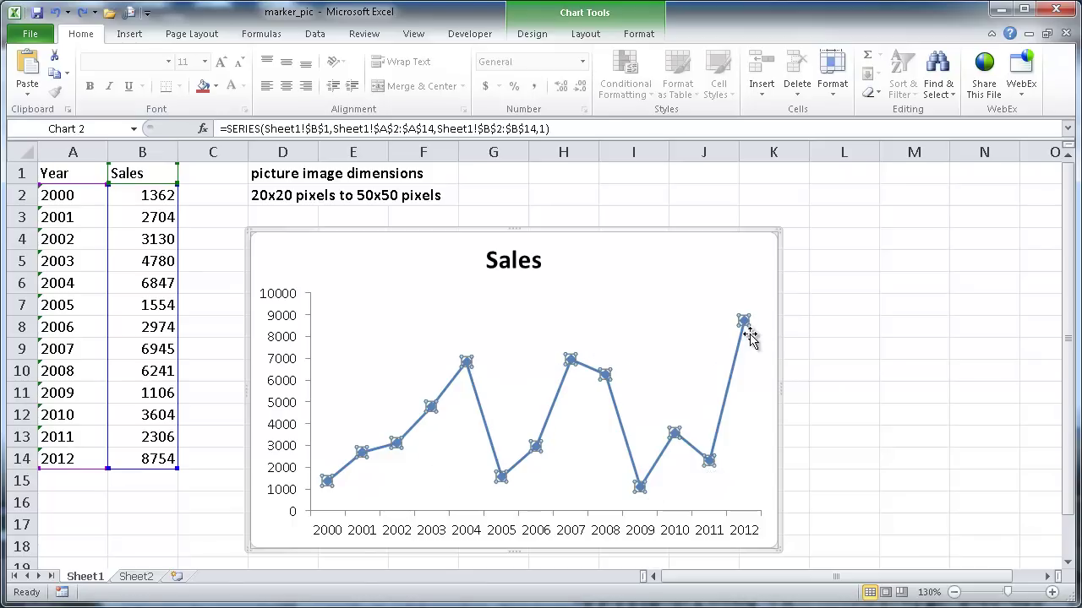
mouse_move(743, 320)
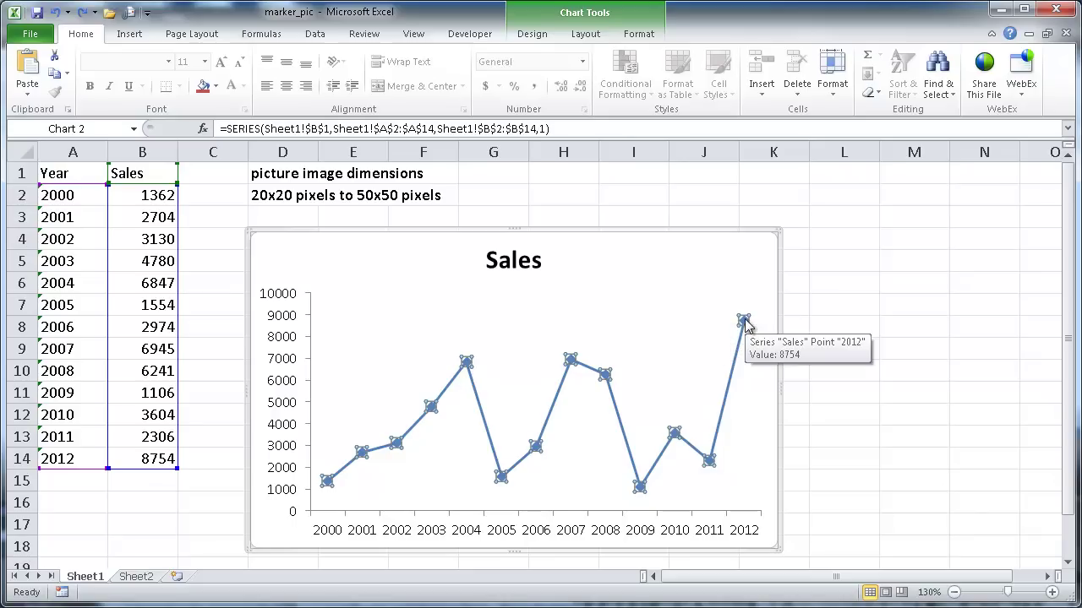
click(744, 322)
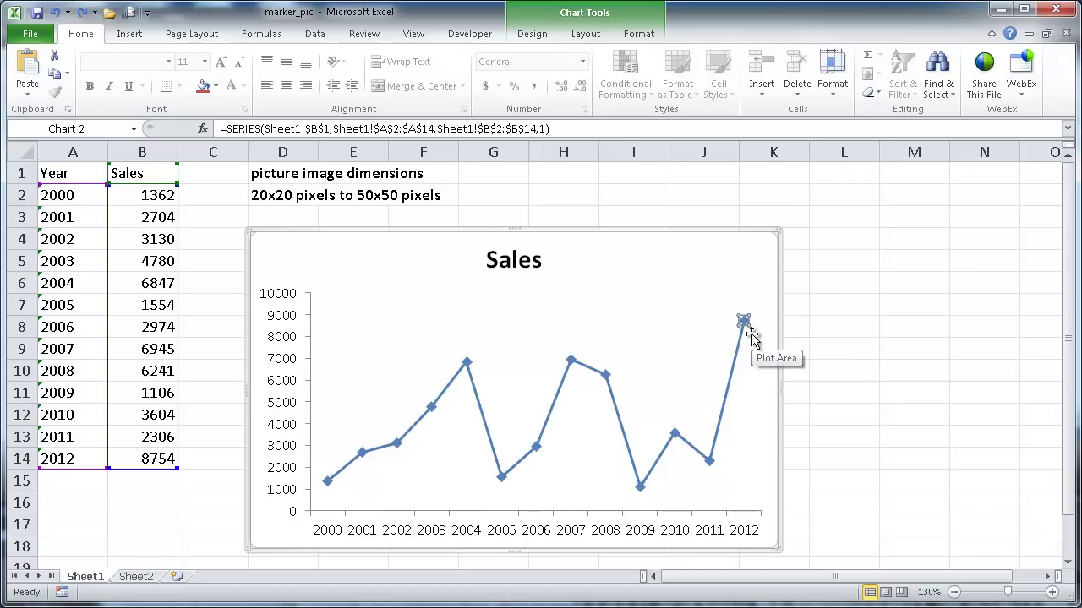
key(ctrl+v)
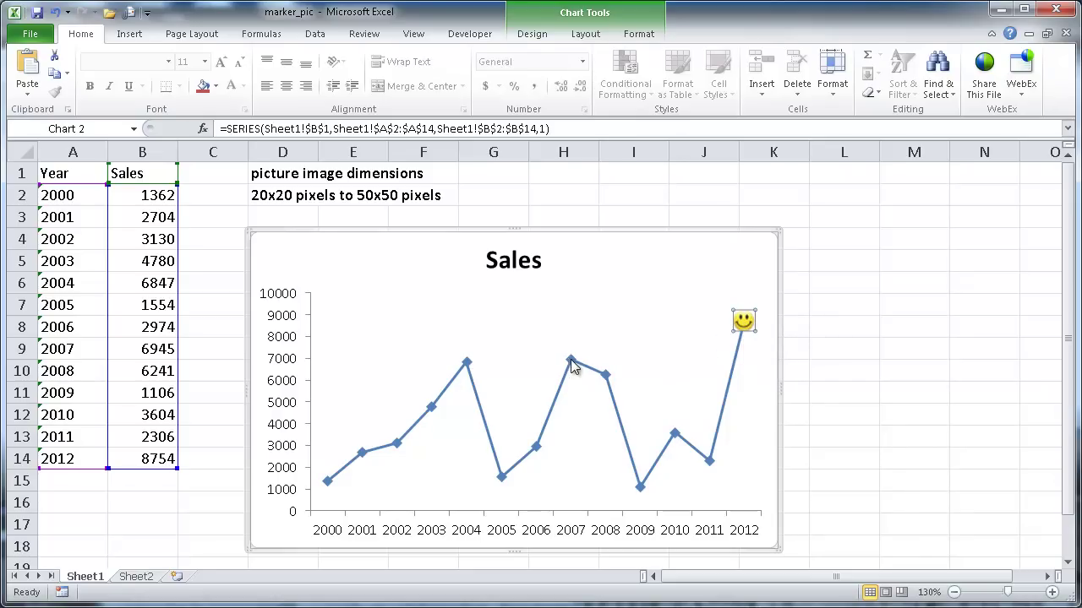
mouse_move(743, 321)
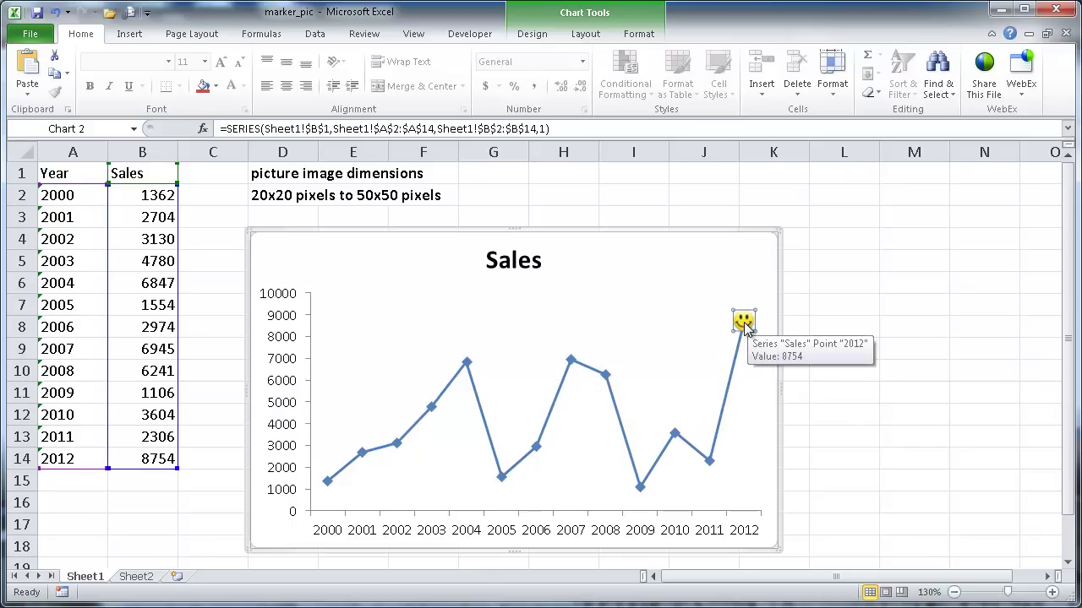
Step: Reset the 2012 point's marker to Automatic, then choose a Built-in picture marker type
right_click(743, 328)
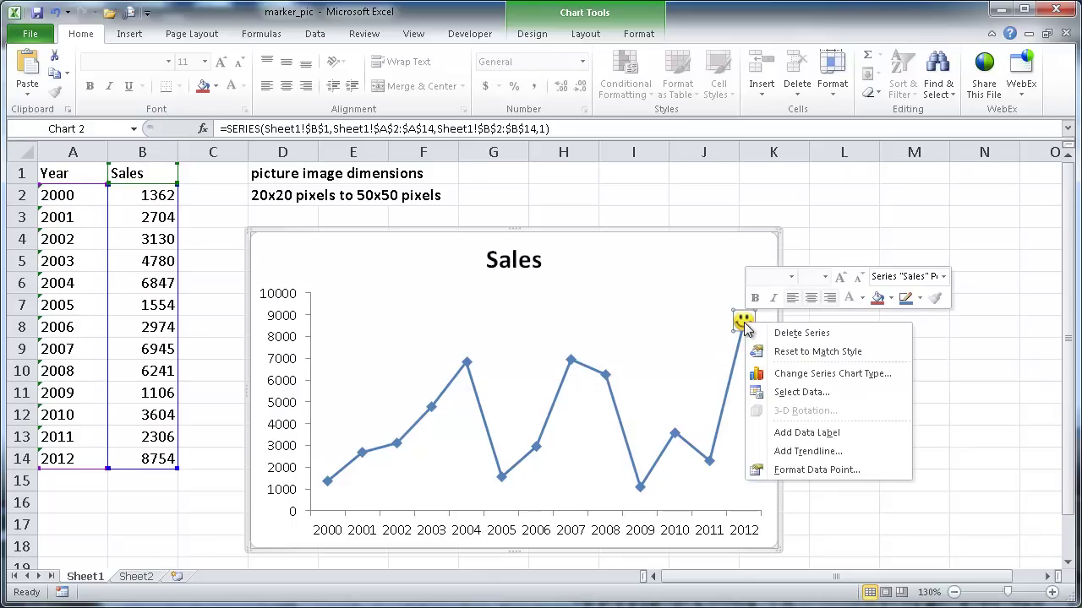
click(811, 475)
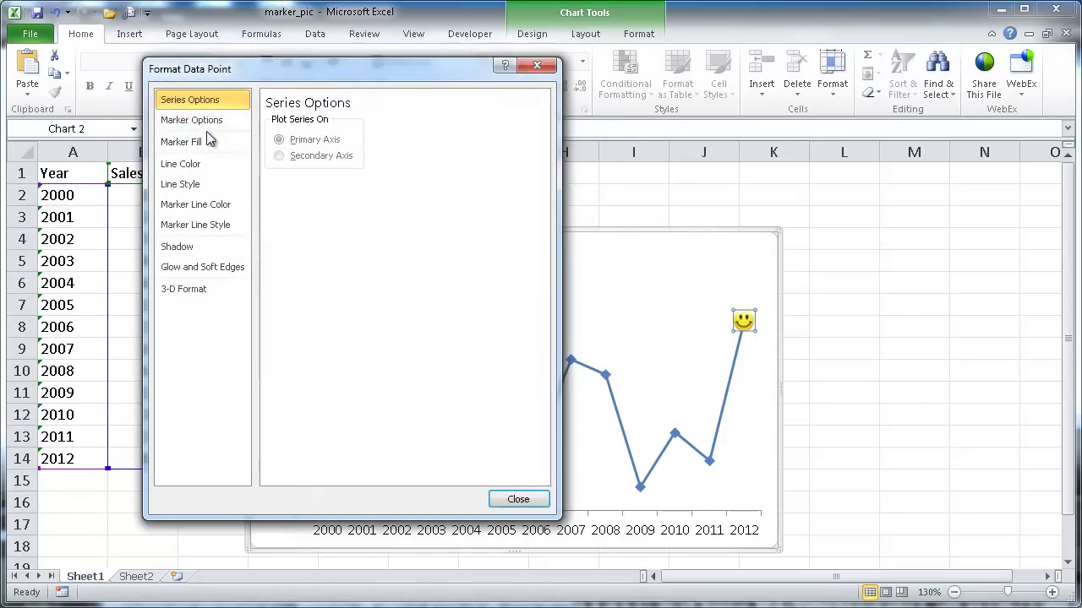
click(187, 125)
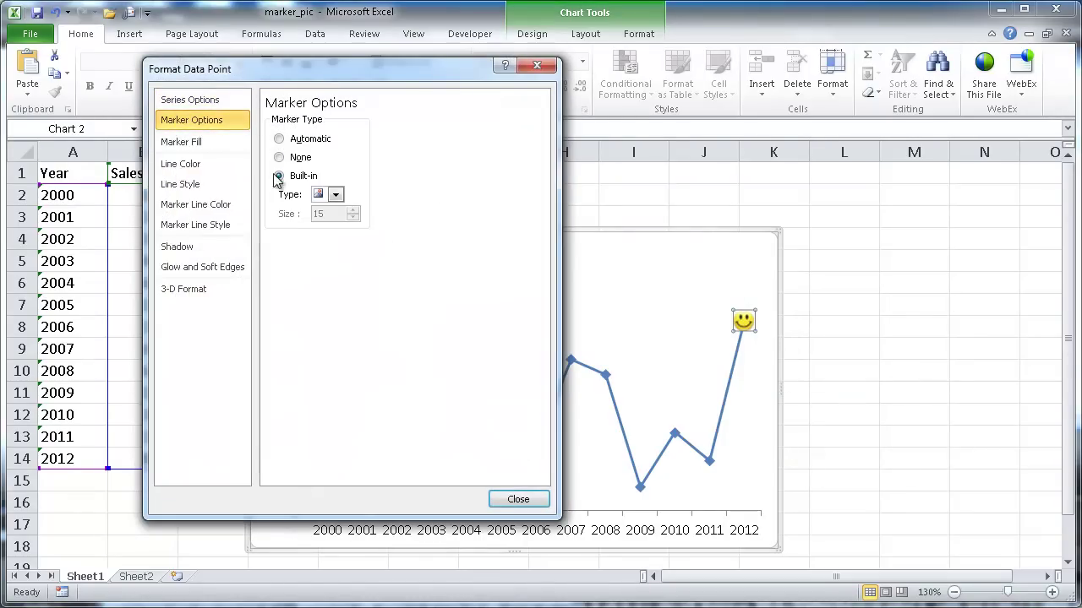
click(282, 139)
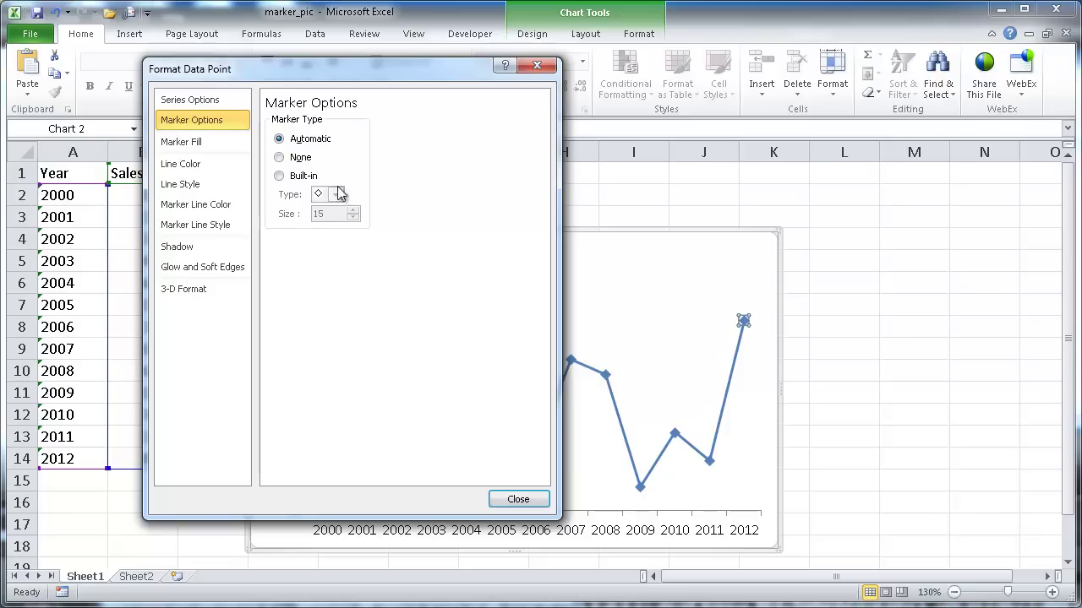
click(280, 177)
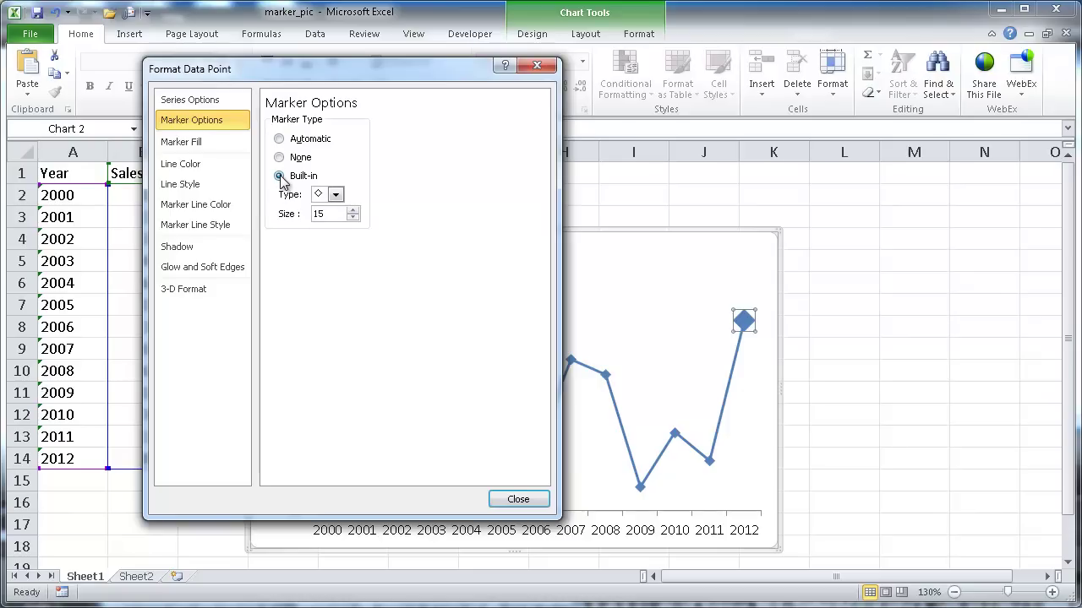
click(335, 196)
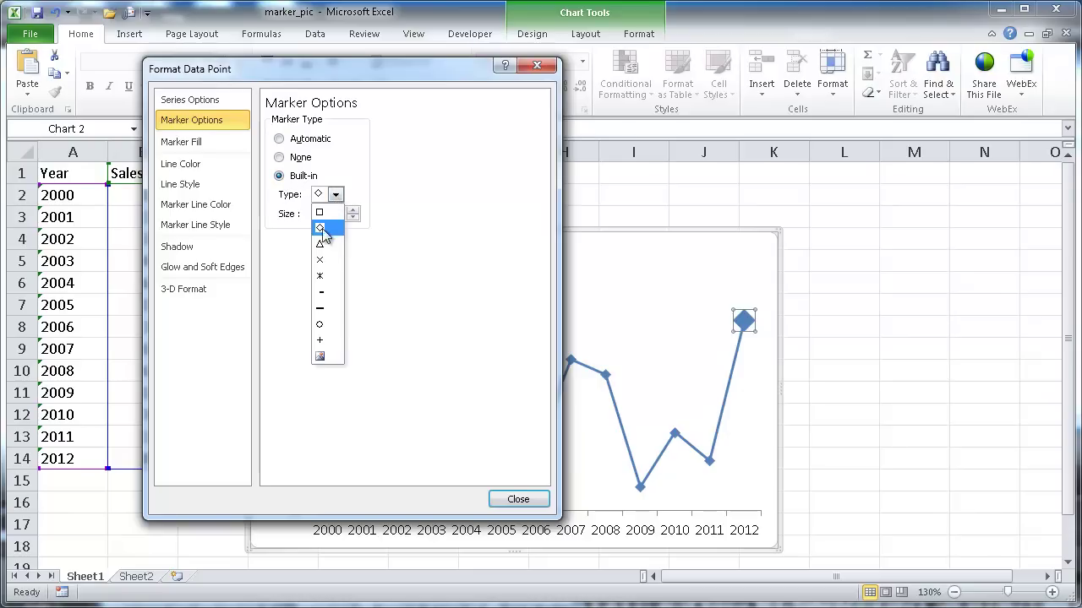
click(330, 356)
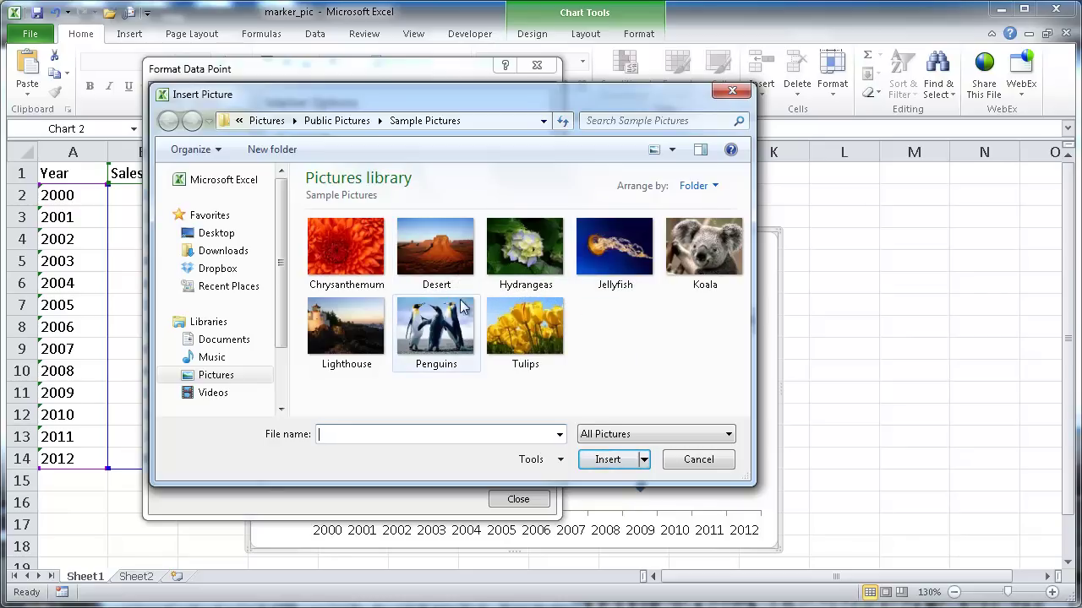
Step: Insert the Penguins sample picture, then undo the penguin fill it applied to the chart
click(419, 320)
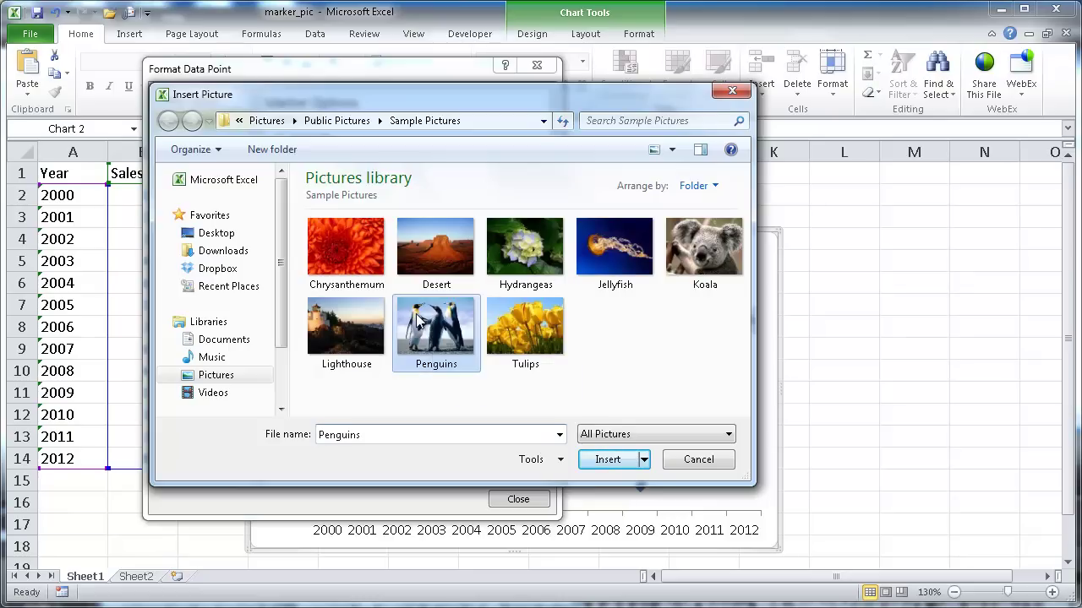
click(600, 463)
click(518, 499)
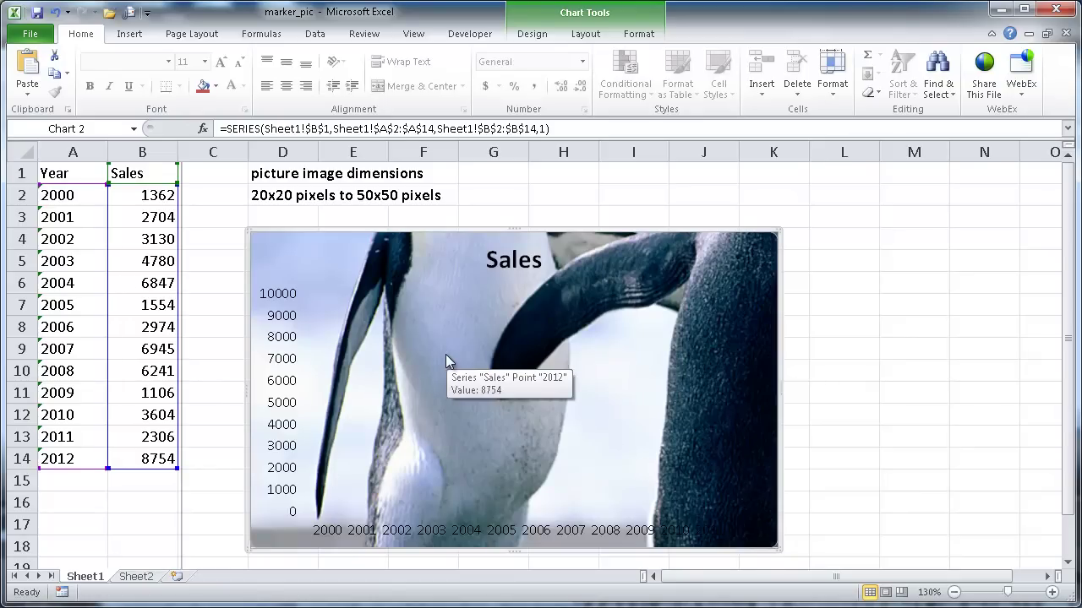
key(ctrl+z)
click(813, 326)
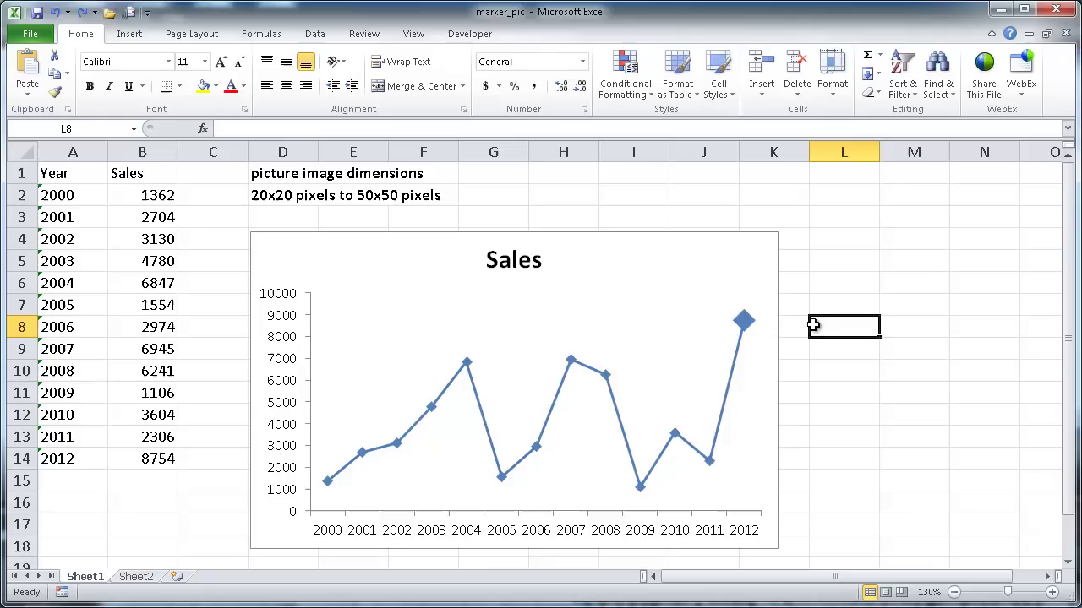
click(745, 324)
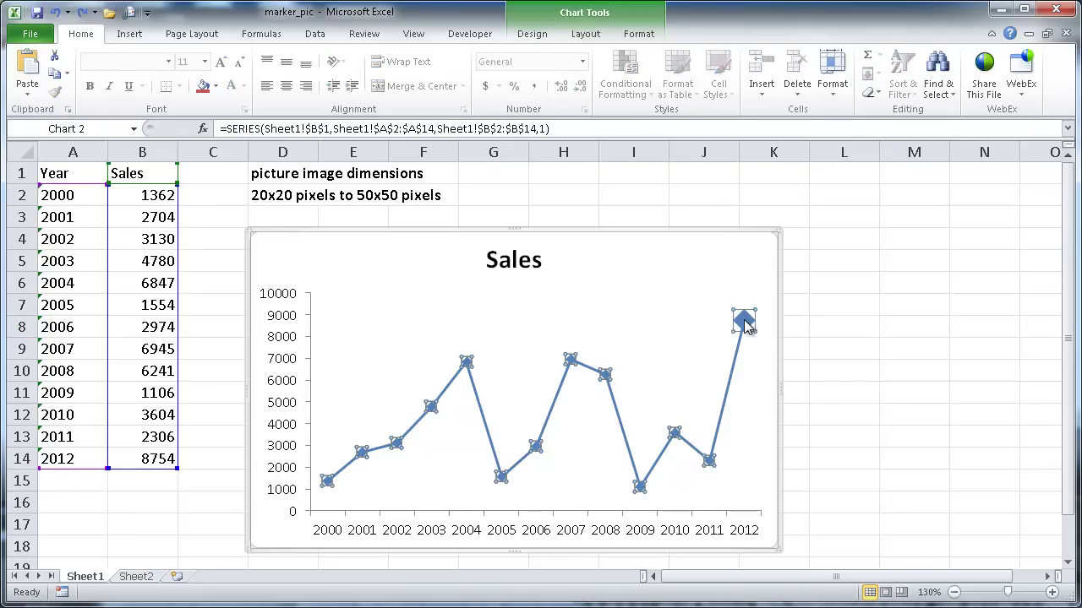
Step: Copy the 50x50 smiley from Sheet2 and paste it as the 2004 data point's marker
click(889, 369)
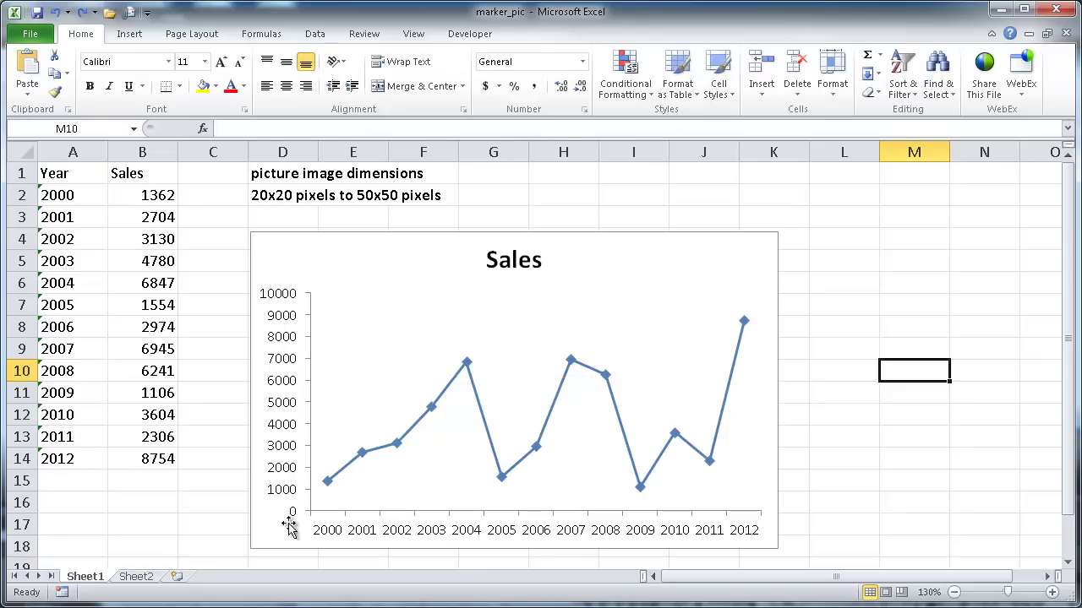
click(139, 576)
click(111, 246)
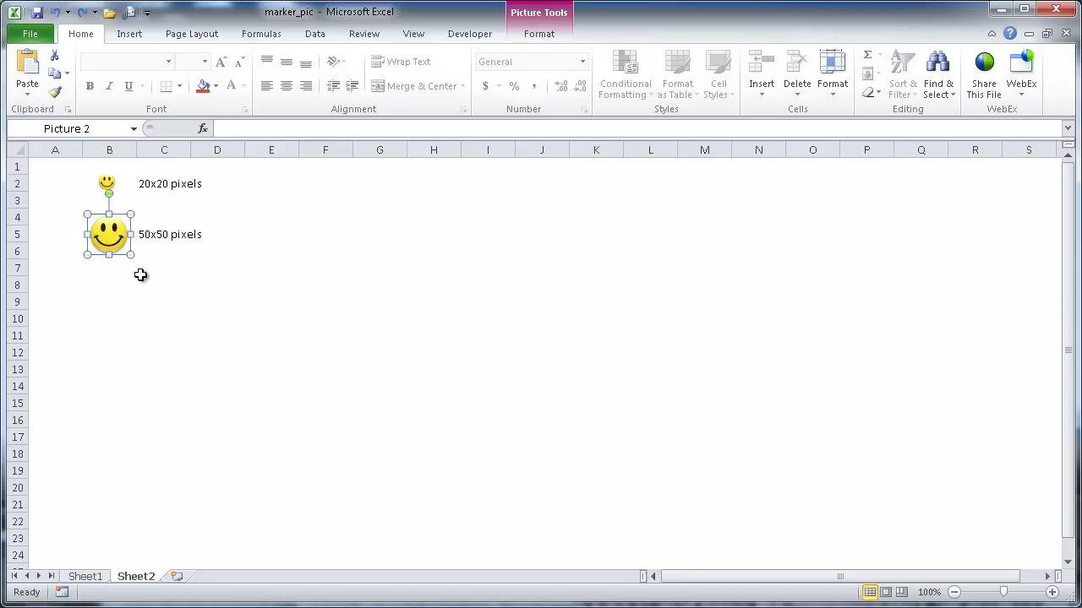
click(85, 577)
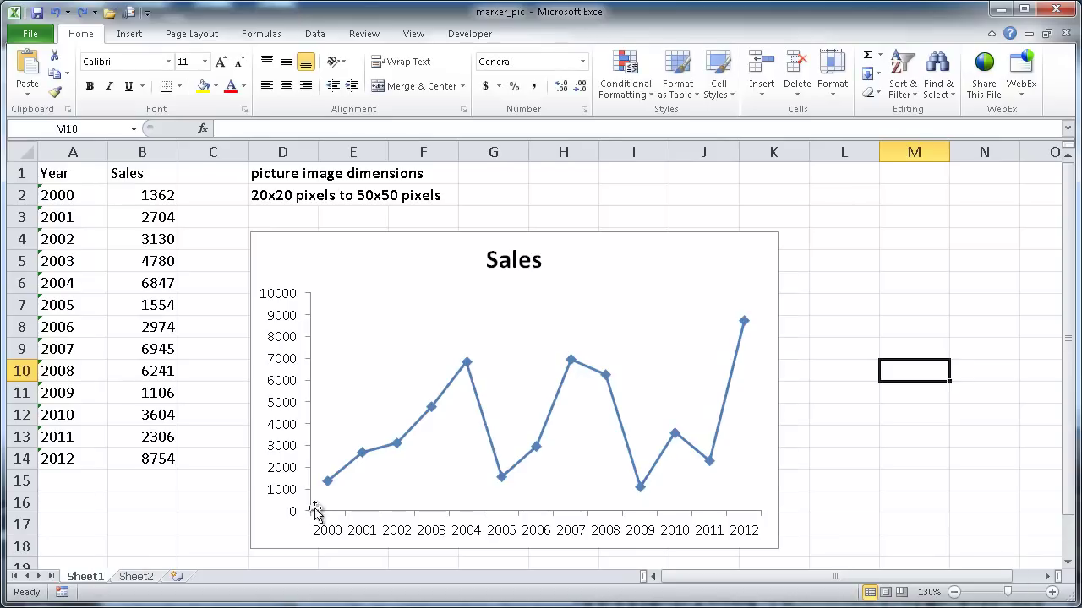
click(469, 370)
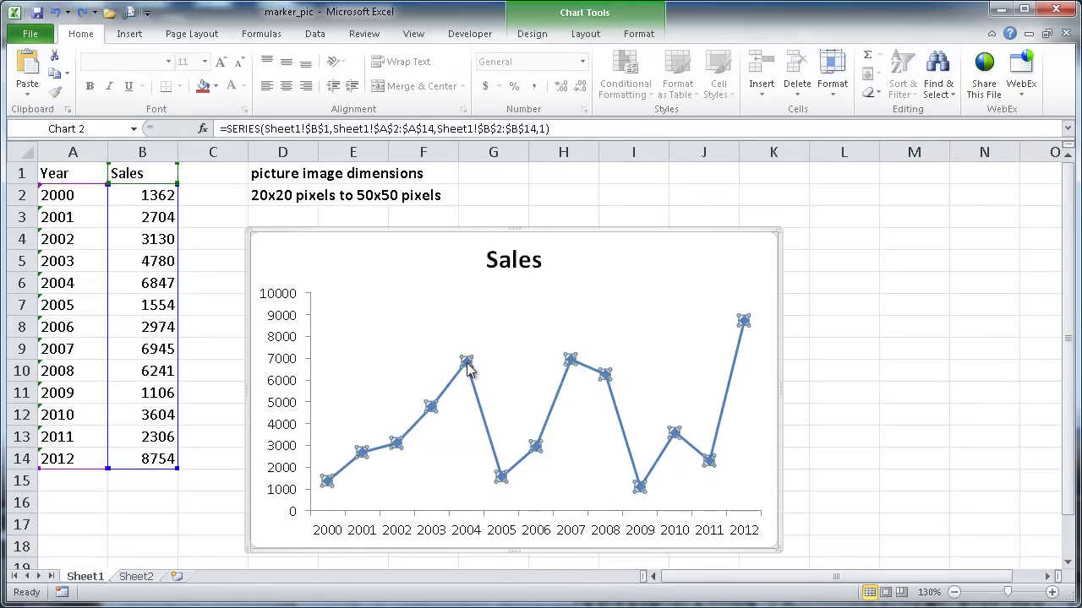
click(466, 364)
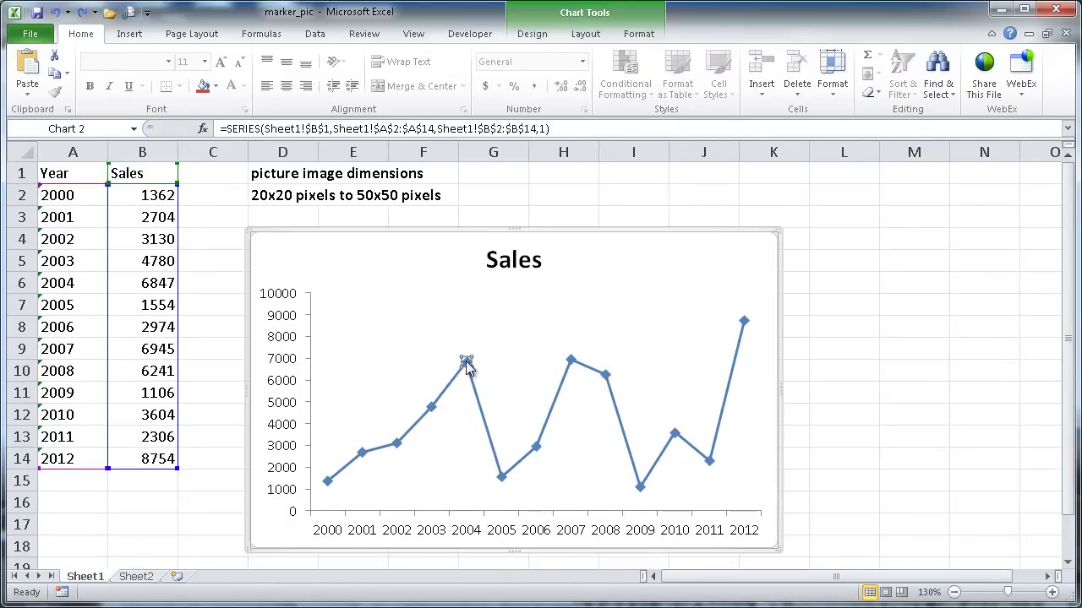
key(ctrl+v)
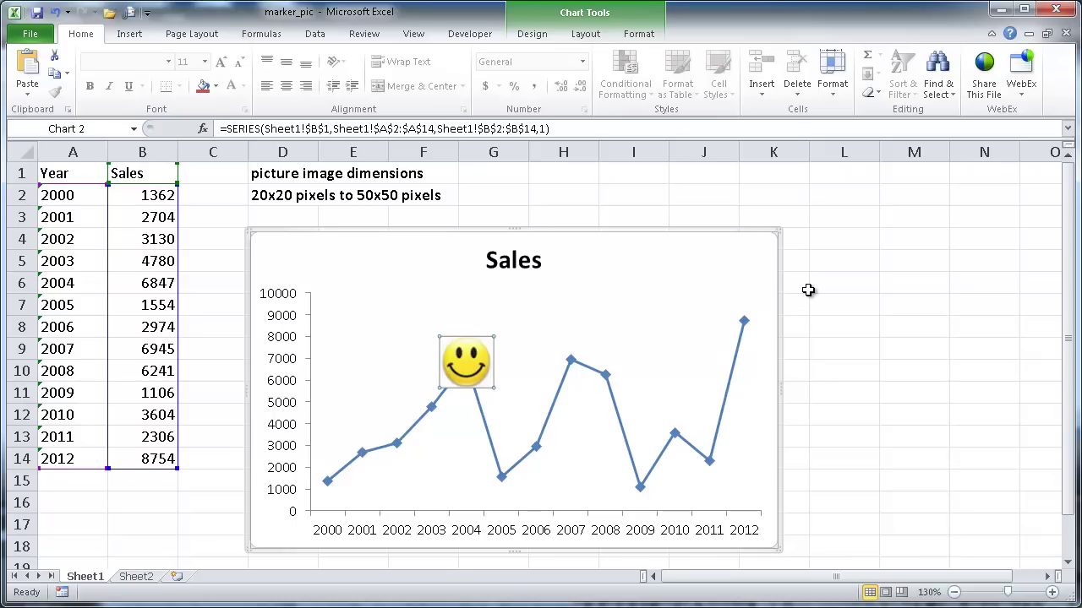
click(808, 289)
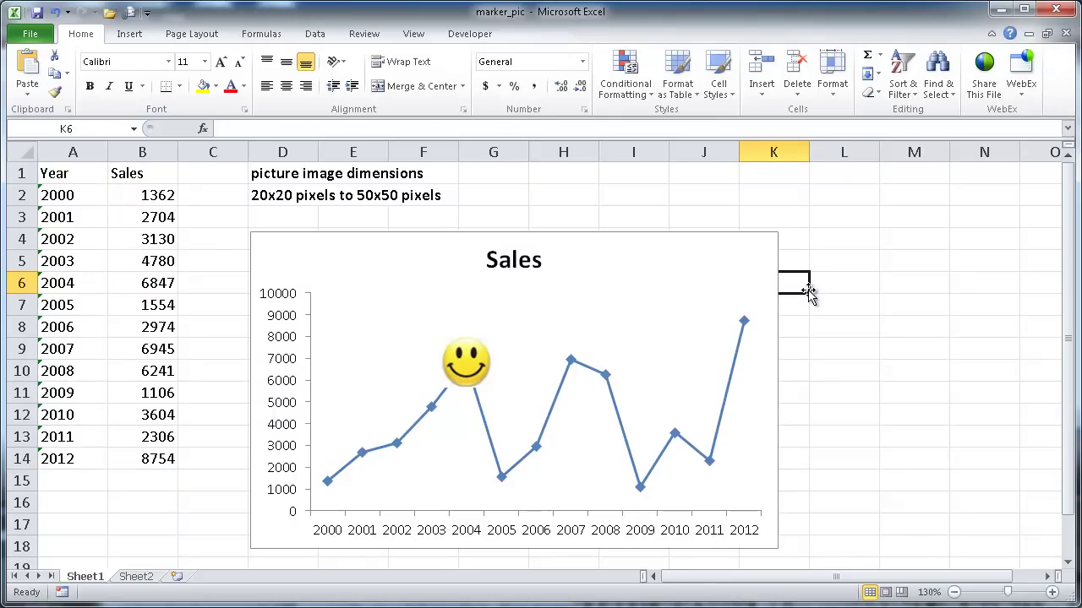